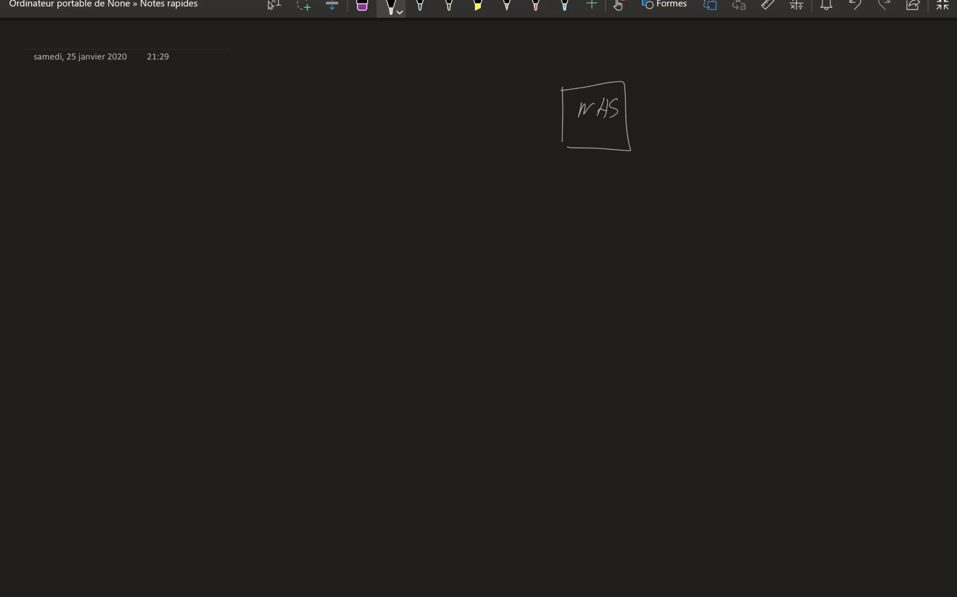
- Write PC under the NAS and draw a box enclosing both
mouse_move(570, 173)
left_mouse_down()
mouse_move(568, 210)
mouse_move(572, 187)
mouse_move(614, 203)
mouse_move(560, 211)
left_mouse_up()
mouse_move(557, 159)
left_mouse_down()
mouse_move(598, 157)
mouse_move(589, 212)
left_mouse_up()
mouse_move(533, 61)
left_mouse_down()
mouse_move(540, 212)
mouse_move(660, 82)
mouse_move(644, 221)
mouse_move(538, 218)
left_mouse_up()
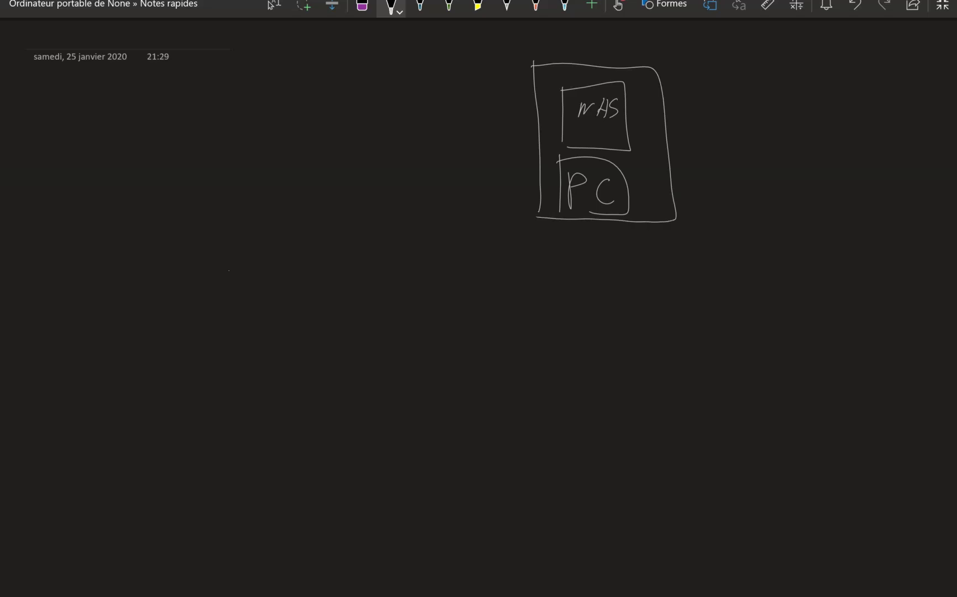
- Draw a small box labelled Router with a vertical line running through it
left_click_drag(308, 114, 308, 159)
mouse_move(308, 116)
left_mouse_down()
mouse_move(337, 163)
mouse_move(314, 159)
mouse_move(336, 141)
left_mouse_up()
mouse_move(338, 126)
left_mouse_down()
mouse_move(343, 147)
mouse_move(361, 142)
left_mouse_up()
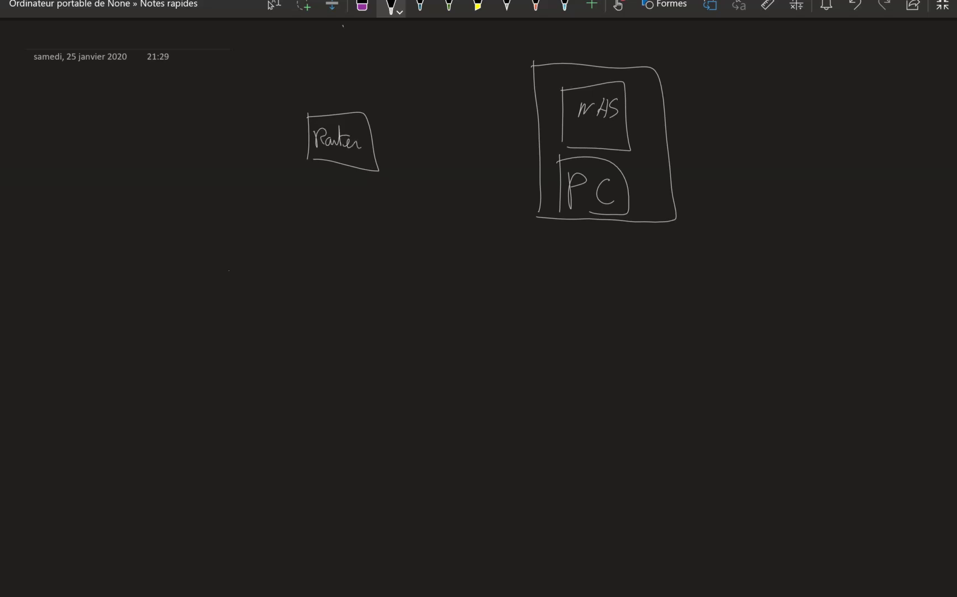
left_click_drag(344, 25, 344, 114)
left_click_drag(342, 171, 336, 271)
left_click_drag(345, 115, 344, 191)
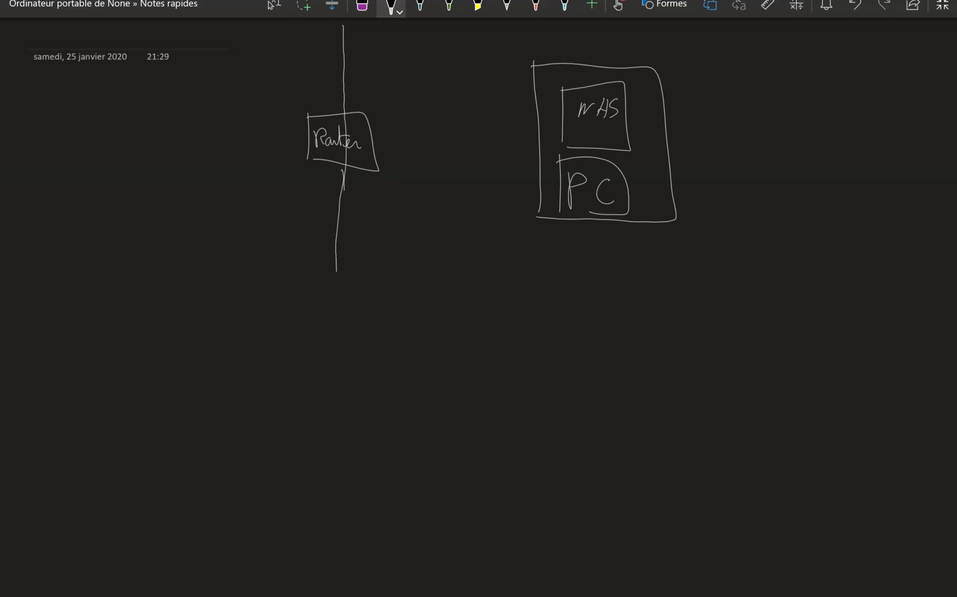
- Link the Router to the NAS/PC box with a LAN-labelled line and begin a cloud at far left
left_click_drag(375, 145, 552, 150)
left_click_drag(415, 97, 430, 116)
mouse_move(452, 97)
left_mouse_down()
mouse_move(445, 114)
mouse_move(457, 112)
left_mouse_up()
mouse_move(473, 99)
left_mouse_down()
mouse_move(465, 113)
mouse_move(486, 100)
left_mouse_up()
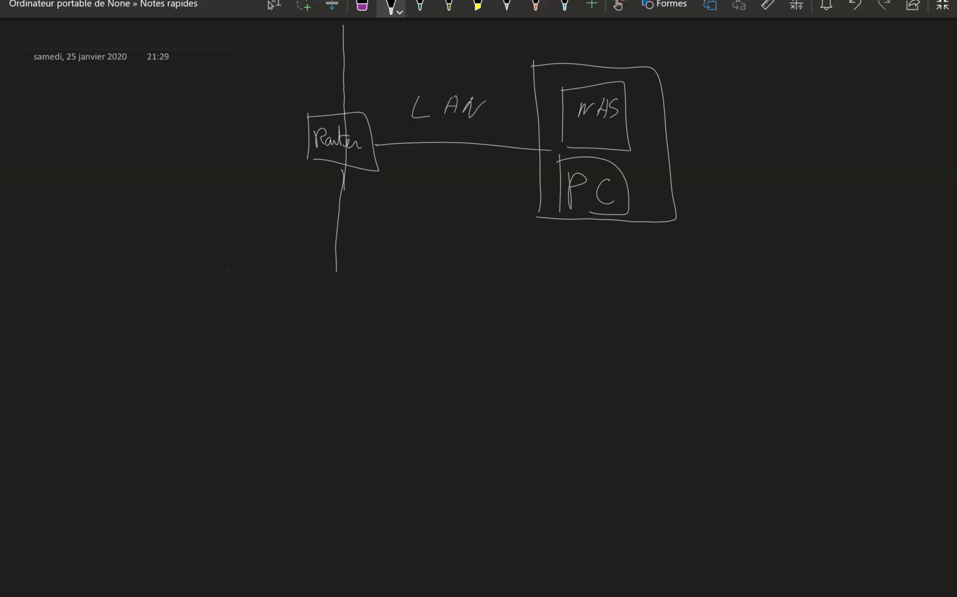
scroll(479, 299, "up", 1)
mouse_move(11, 142)
left_mouse_down()
mouse_move(38, 118)
mouse_move(47, 161)
mouse_move(50, 115)
mouse_move(49, 141)
mouse_move(305, 149)
left_mouse_up()
left_click(392, 6)
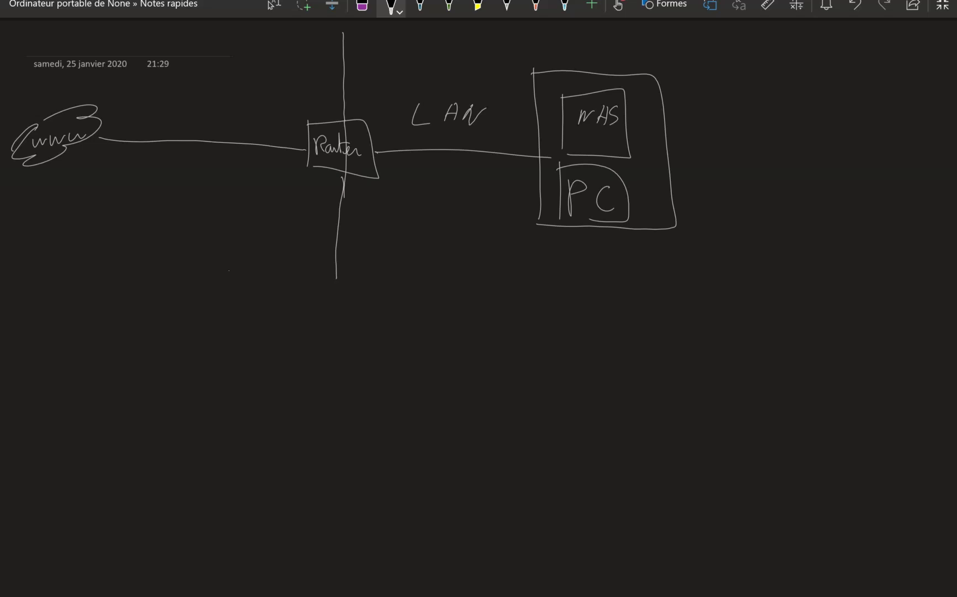
- Handwrite NAT, P.F. and DMZ stacked below-left of the Router box
mouse_move(255, 184)
left_mouse_down()
mouse_move(286, 168)
mouse_move(291, 185)
left_mouse_up()
left_click_drag(281, 177, 290, 177)
left_click_drag(301, 169, 300, 186)
left_click_drag(234, 197, 235, 212)
left_click_drag(235, 198, 266, 199)
left_click_drag(256, 206, 267, 207)
left_click_drag(247, 224, 251, 239)
left_click_drag(264, 238, 301, 239)
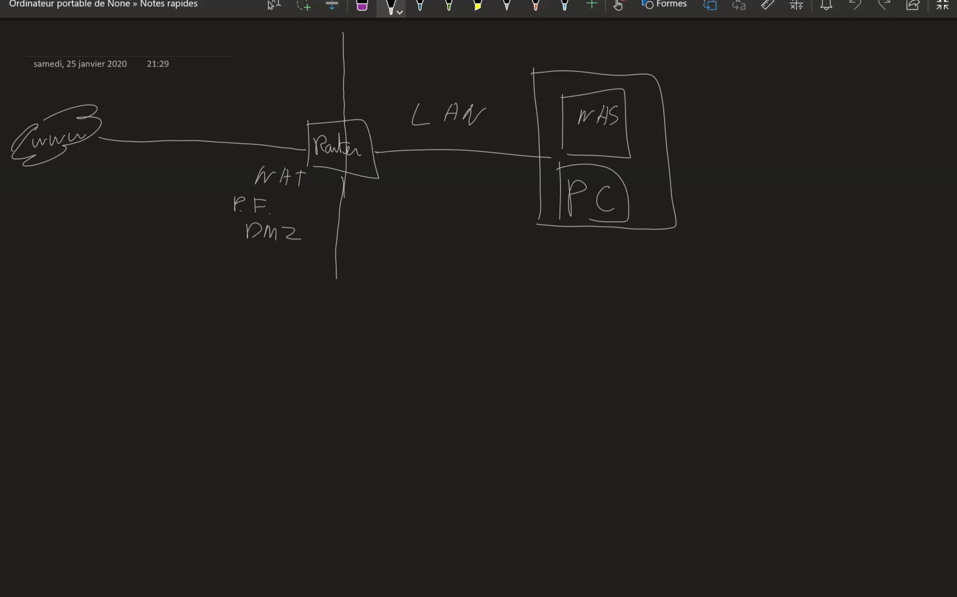
- Handwrite HTTP/S, WEBDAV and cloud 6690 stacked to the right of the NAS/PC box
mouse_move(757, 79)
left_mouse_down()
mouse_move(757, 97)
mouse_move(768, 101)
mouse_move(785, 86)
left_mouse_up()
mouse_move(788, 83)
left_mouse_down()
mouse_move(788, 100)
mouse_move(800, 98)
left_mouse_up()
left_click_drag(823, 82, 823, 100)
left_click_drag(747, 118, 777, 122)
mouse_move(782, 116)
left_mouse_down()
mouse_move(782, 131)
mouse_move(808, 131)
left_mouse_up()
left_click_drag(810, 122, 811, 134)
left_click_drag(811, 121, 818, 135)
left_click_drag(822, 122, 835, 124)
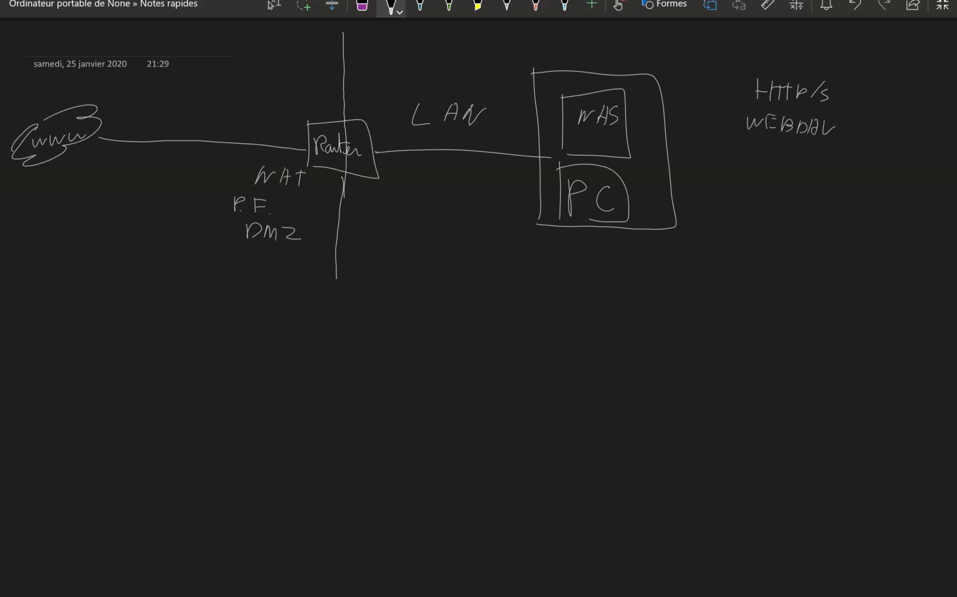
mouse_move(754, 145)
left_mouse_down()
mouse_move(752, 160)
mouse_move(761, 158)
left_mouse_up()
mouse_move(768, 153)
left_mouse_down()
mouse_move(777, 158)
mouse_move(789, 141)
mouse_move(807, 159)
mouse_move(835, 163)
left_mouse_up()
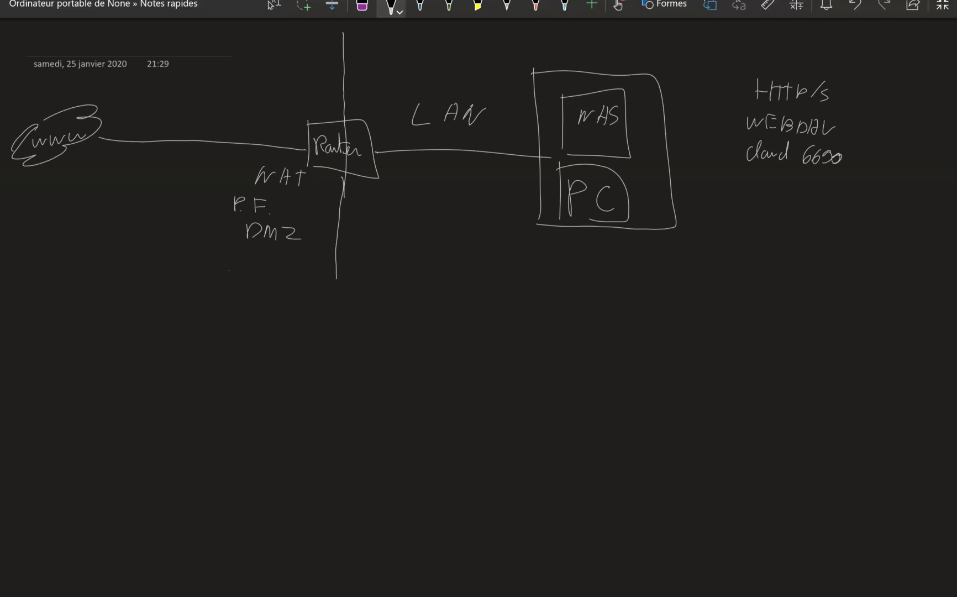
scroll(478, 298, "down", 1)
mouse_move(754, 168)
left_mouse_down()
mouse_move(741, 189)
mouse_move(769, 188)
mouse_move(777, 175)
left_mouse_up()
- Write SMB, AFP and NFS under cloud 6690, marking each with an x
mouse_move(787, 170)
left_mouse_down()
mouse_move(788, 185)
mouse_move(796, 184)
mouse_move(737, 217)
left_mouse_up()
left_click_drag(749, 198, 751, 208)
mouse_move(759, 198)
left_mouse_down()
mouse_move(758, 217)
mouse_move(767, 199)
left_mouse_up()
left_click_drag(758, 207, 765, 206)
mouse_move(773, 201)
left_mouse_down()
mouse_move(772, 217)
mouse_move(775, 210)
left_mouse_up()
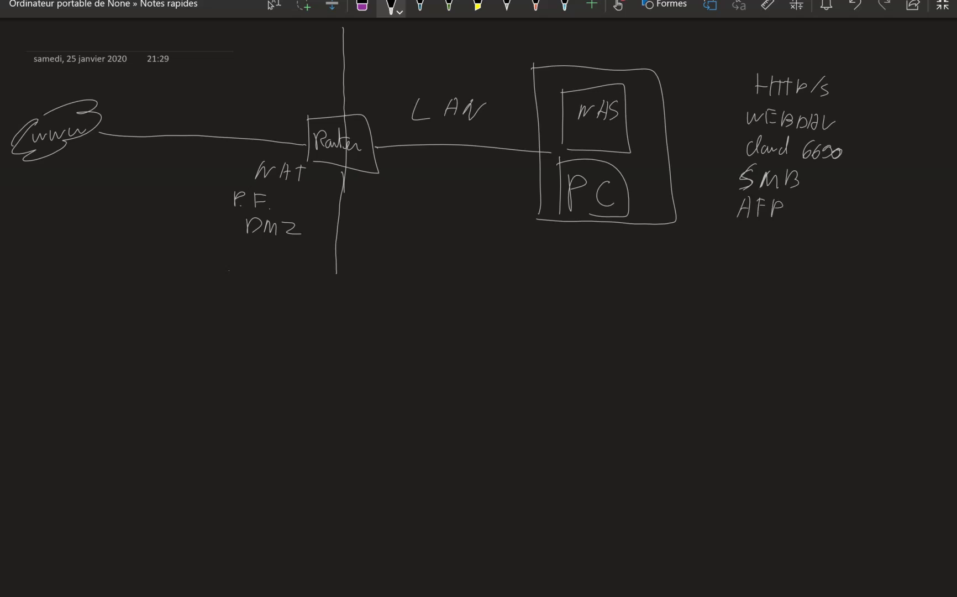
mouse_move(738, 250)
left_mouse_down()
mouse_move(752, 234)
mouse_move(761, 250)
mouse_move(767, 241)
left_mouse_up()
left_click_drag(782, 233, 772, 253)
mouse_move(807, 190)
left_mouse_down()
mouse_move(817, 187)
mouse_move(811, 256)
left_mouse_up()
left_click_drag(811, 246, 802, 259)
- Handwrite QuickConnect under the NFS line, with DDNS beneath it
mouse_move(730, 280)
left_mouse_down()
mouse_move(747, 292)
mouse_move(836, 293)
left_mouse_up()
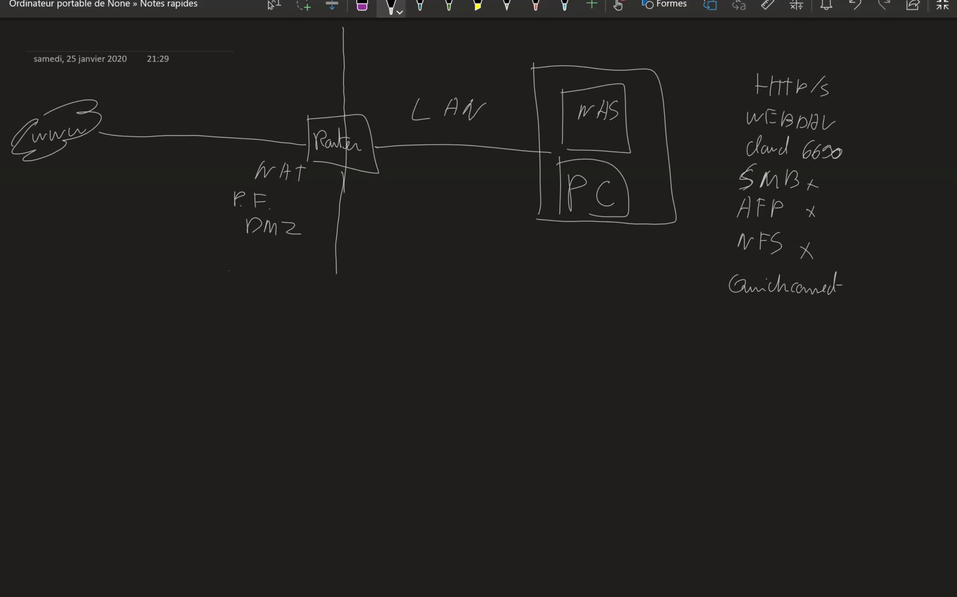
left_click_drag(732, 306, 752, 320)
left_click_drag(767, 317, 778, 318)
left_click_drag(788, 309, 780, 319)
- Finish writing VPN inside the NAS rectangle below the NAS label
left_click_drag(587, 134, 603, 138)
- Undo the VPN note in the NAS box and rewrite VPN under Router in white ink
left_click(362, 7)
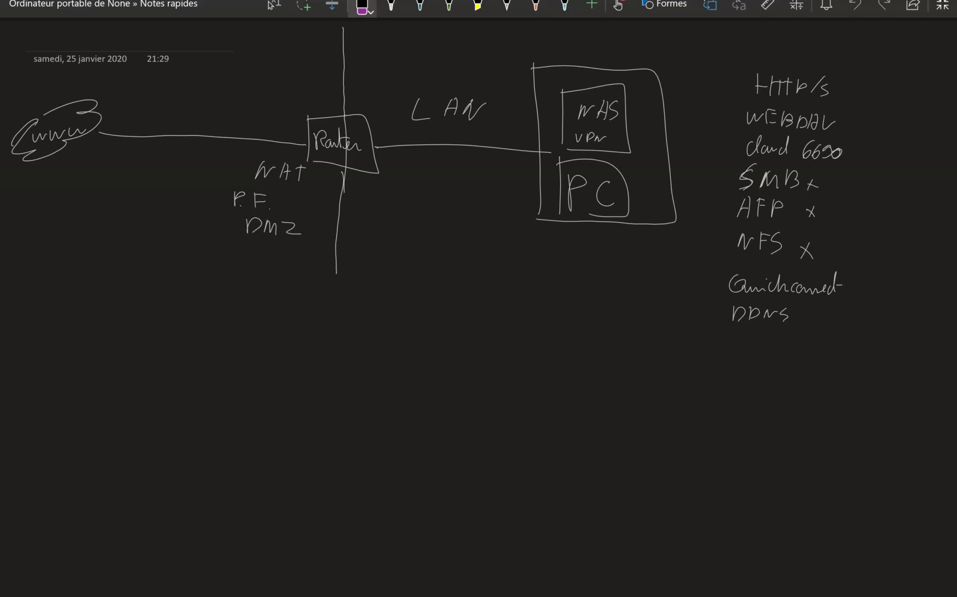
key("ctrl+z")
left_click(391, 7)
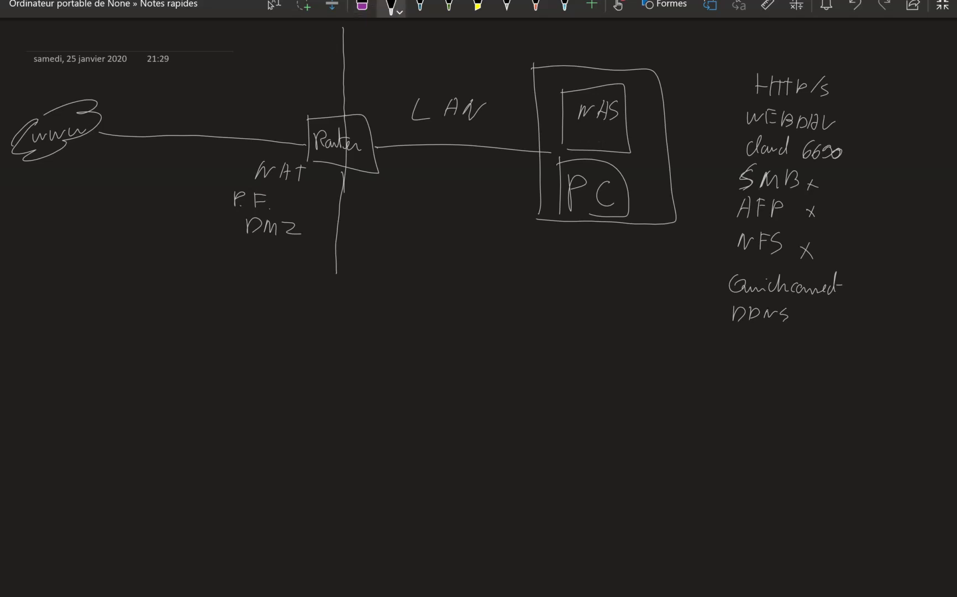
left_click_drag(330, 154, 363, 156)
- Extend the divider and draw a lower router box with a UTM box to its right
left_click_drag(336, 289, 335, 398)
left_click_drag(302, 319, 378, 323)
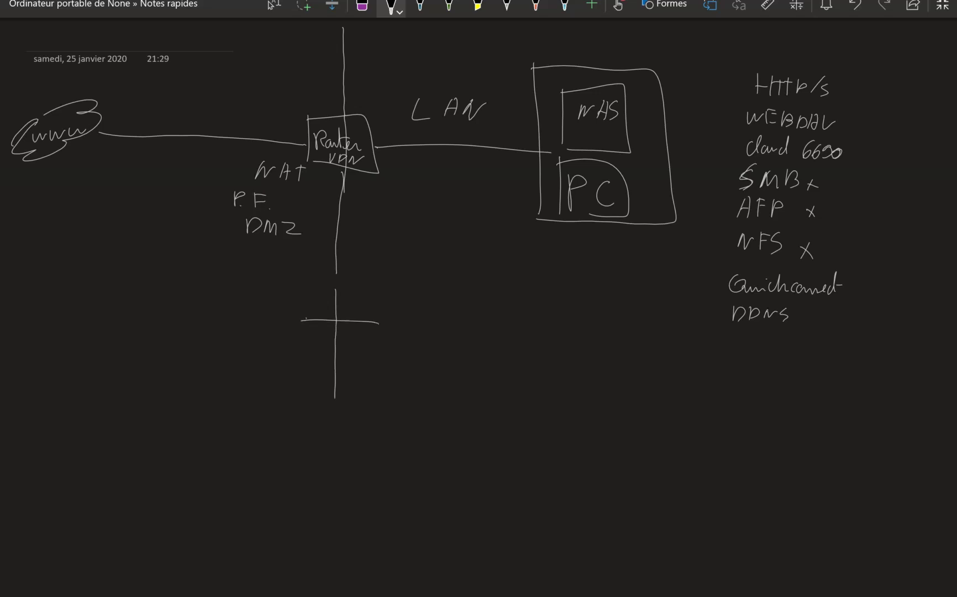
mouse_move(302, 320)
left_mouse_down()
mouse_move(379, 322)
mouse_move(319, 348)
mouse_move(346, 328)
mouse_move(358, 348)
mouse_move(486, 357)
left_mouse_up()
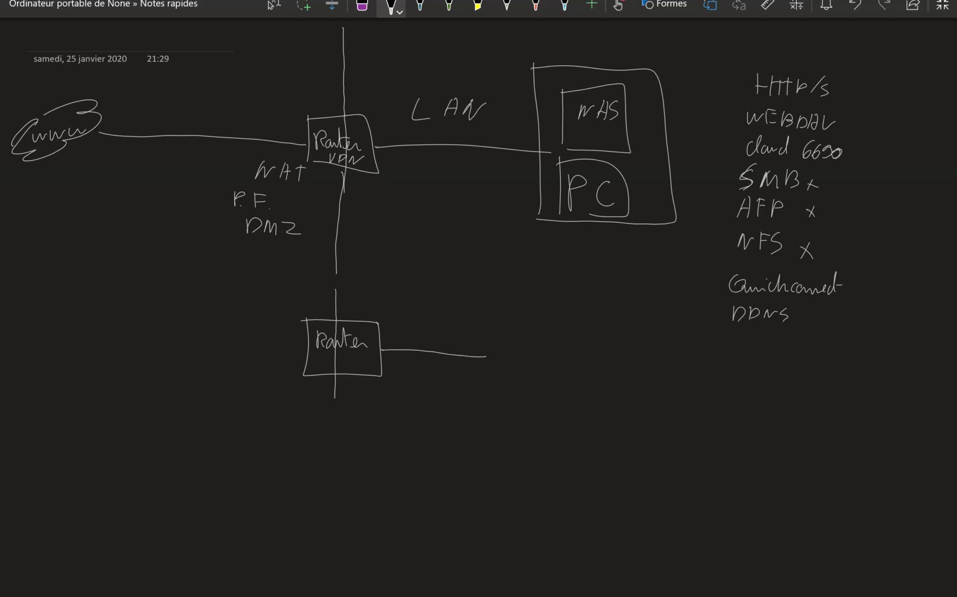
mouse_move(484, 319)
left_mouse_down()
mouse_move(480, 382)
mouse_move(545, 389)
left_mouse_up()
left_click_drag(479, 384, 544, 390)
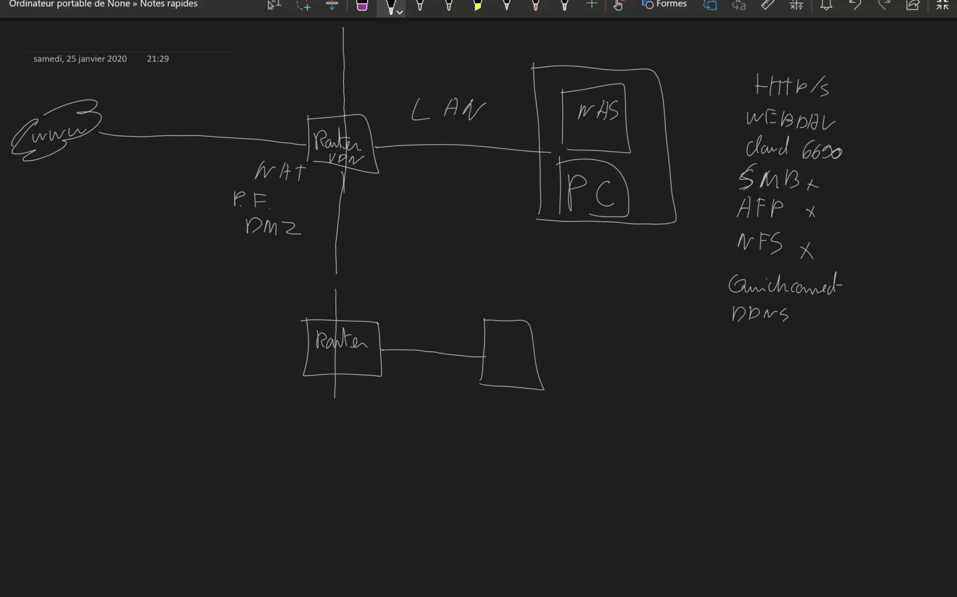
left_click_drag(488, 335, 511, 350)
left_click_drag(504, 335, 528, 348)
- Link the UTM to a NAS via DMZ and a PC via LAN, and label the router–UTM link wan
left_click_drag(532, 354, 609, 359)
mouse_move(546, 327)
left_mouse_down()
mouse_move(592, 345)
mouse_move(613, 376)
mouse_move(621, 350)
mouse_move(637, 353)
left_mouse_up()
left_click_drag(649, 348, 636, 366)
left_click_drag(645, 351, 652, 368)
mouse_move(506, 391)
left_mouse_down()
mouse_move(507, 440)
mouse_move(526, 419)
left_mouse_up()
mouse_move(533, 409)
left_mouse_down()
mouse_move(529, 425)
mouse_move(540, 423)
left_mouse_up()
left_click_drag(543, 421, 554, 414)
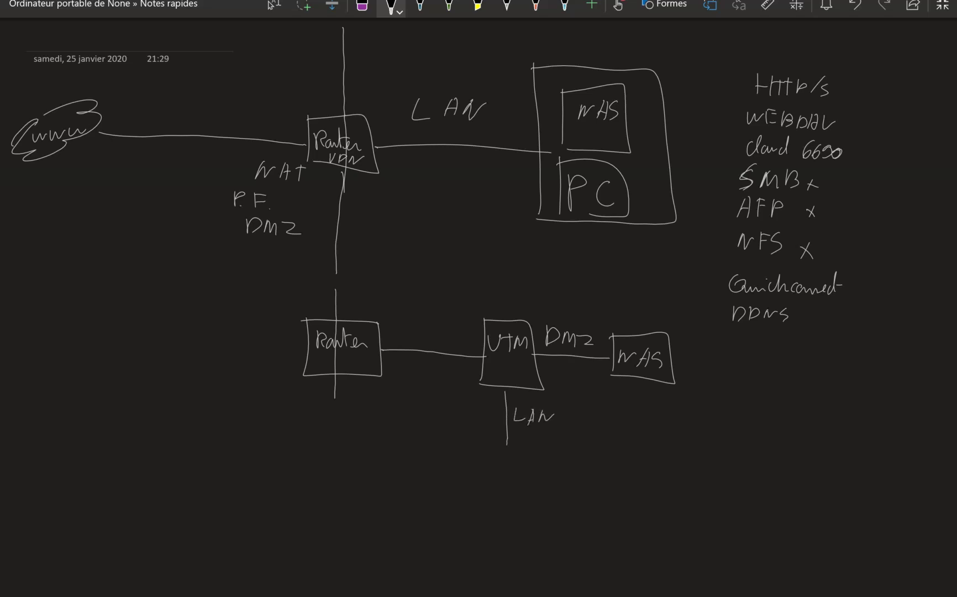
mouse_move(486, 438)
left_mouse_down()
mouse_move(483, 484)
mouse_move(492, 491)
mouse_move(497, 473)
left_mouse_up()
left_click_drag(515, 463, 512, 475)
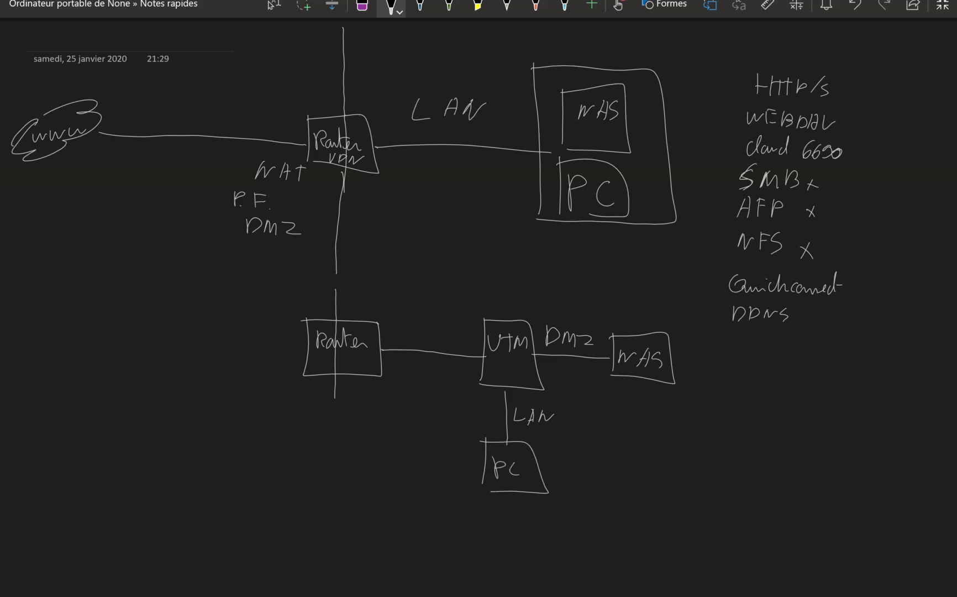
left_click_drag(425, 329, 473, 343)
- Draw a www cloud at lower left and write NAT, PF and DMZ under its router link
mouse_move(49, 316)
left_mouse_down()
mouse_move(4, 364)
mouse_move(129, 347)
mouse_move(40, 317)
left_mouse_up()
mouse_move(26, 365)
left_mouse_down()
mouse_move(39, 352)
mouse_move(308, 358)
left_mouse_up()
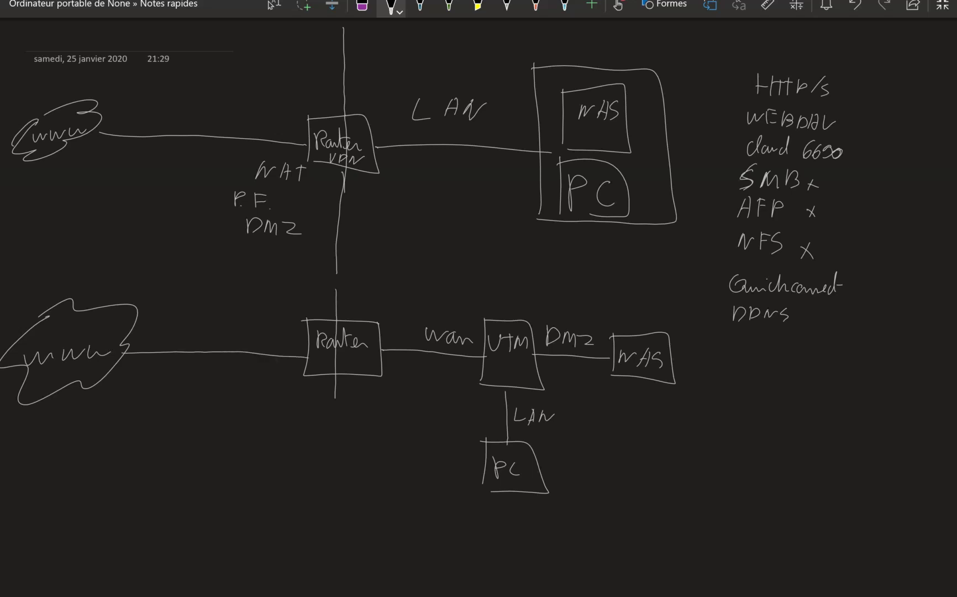
mouse_move(222, 372)
left_mouse_down()
mouse_move(230, 361)
mouse_move(257, 371)
mouse_move(277, 358)
left_mouse_up()
left_click_drag(225, 385, 225, 399)
mouse_move(226, 386)
left_mouse_down()
mouse_move(243, 400)
mouse_move(256, 385)
mouse_move(224, 423)
left_mouse_up()
mouse_move(223, 409)
left_mouse_down()
mouse_move(224, 424)
mouse_move(290, 429)
left_mouse_up()
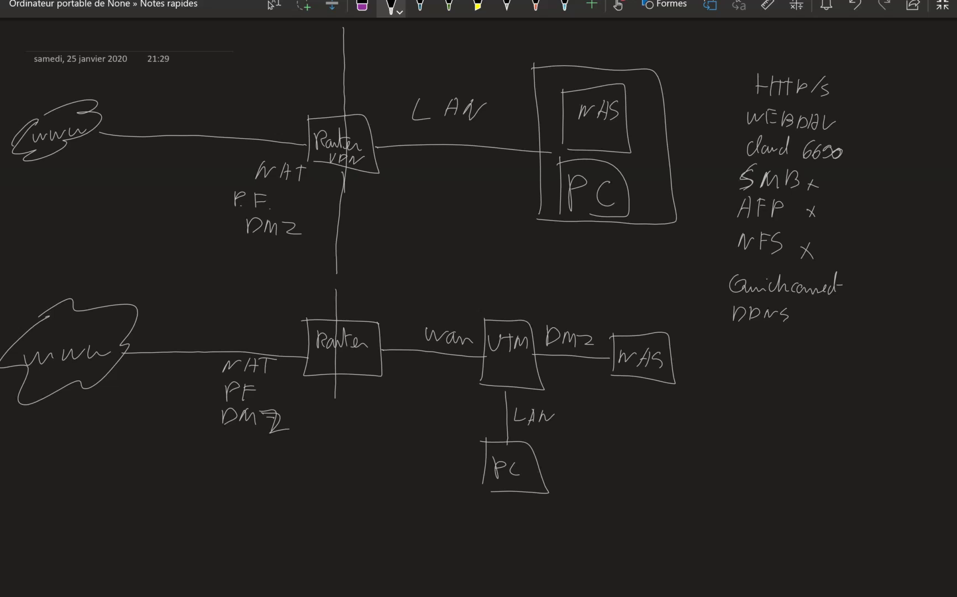
- Circle the wan/UTM junction, write WAF, RP and DDOS above the UTM, and VPN inside it
mouse_move(482, 350)
left_mouse_down()
mouse_move(471, 360)
mouse_move(483, 351)
left_mouse_up()
mouse_move(487, 276)
left_mouse_down()
mouse_move(491, 263)
mouse_move(515, 263)
mouse_move(490, 307)
mouse_move(496, 298)
left_mouse_up()
mouse_move(498, 307)
left_mouse_down()
mouse_move(502, 297)
mouse_move(506, 307)
left_mouse_up()
left_click_drag(510, 296, 509, 308)
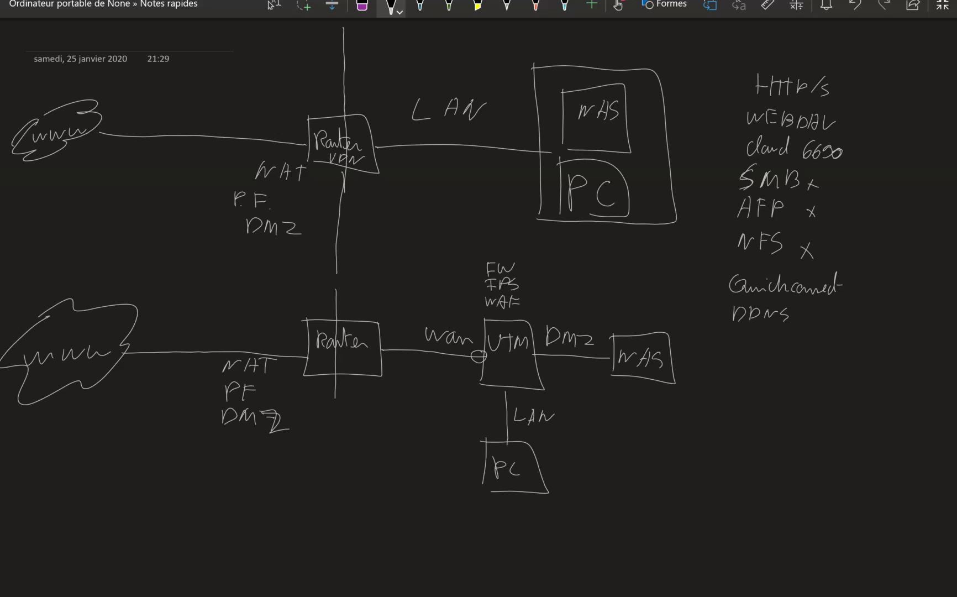
left_click_drag(491, 318, 510, 313)
scroll(421, 256, "down", 1)
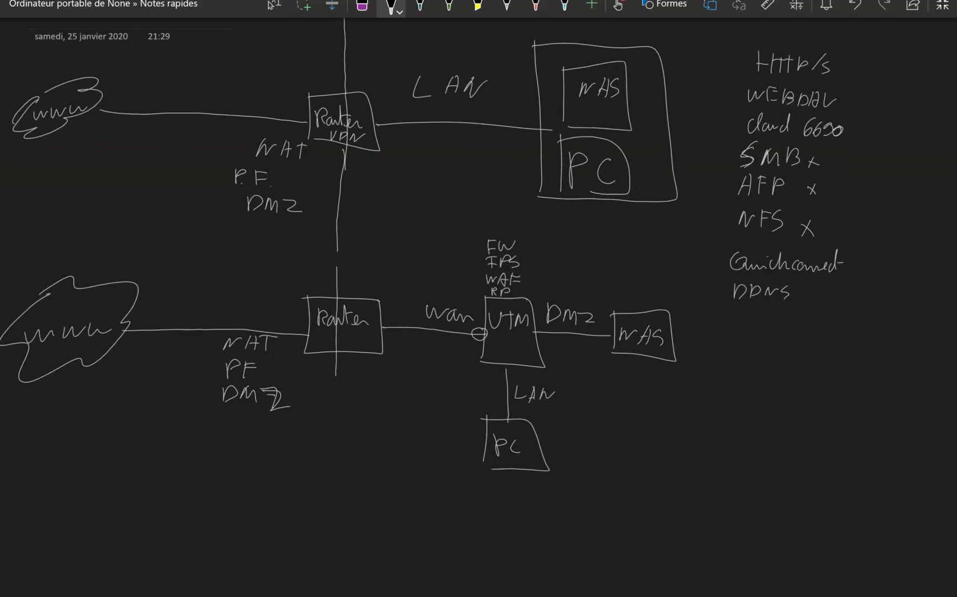
mouse_move(529, 284)
left_mouse_down()
mouse_move(531, 294)
mouse_move(554, 285)
mouse_move(559, 296)
left_mouse_up()
left_click_drag(490, 340, 499, 350)
left_click_drag(499, 341, 518, 342)
- Handwrite PFSENSE below DDNS, correcting its N
mouse_move(765, 367)
left_mouse_down()
mouse_move(766, 389)
mouse_move(784, 385)
left_mouse_up()
mouse_move(782, 377)
left_mouse_down()
mouse_move(835, 379)
mouse_move(837, 388)
mouse_move(855, 375)
left_mouse_up()
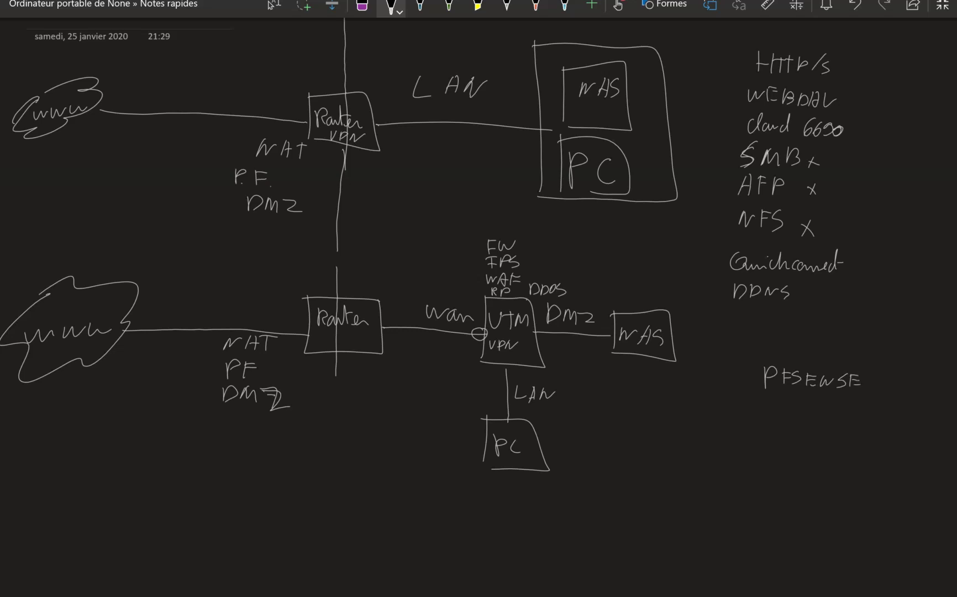
mouse_move(819, 375)
left_mouse_down()
mouse_move(824, 386)
mouse_move(835, 379)
left_mouse_up()
- Write SOPHOS HOMEUTM and, below it with ditto marks, XG FW
mouse_move(751, 409)
left_mouse_down()
mouse_move(739, 425)
mouse_move(760, 425)
mouse_move(769, 410)
mouse_move(785, 424)
mouse_move(823, 427)
left_mouse_up()
left_click_drag(823, 421, 881, 417)
mouse_move(878, 418)
left_mouse_down()
mouse_move(878, 427)
mouse_move(898, 426)
left_mouse_up()
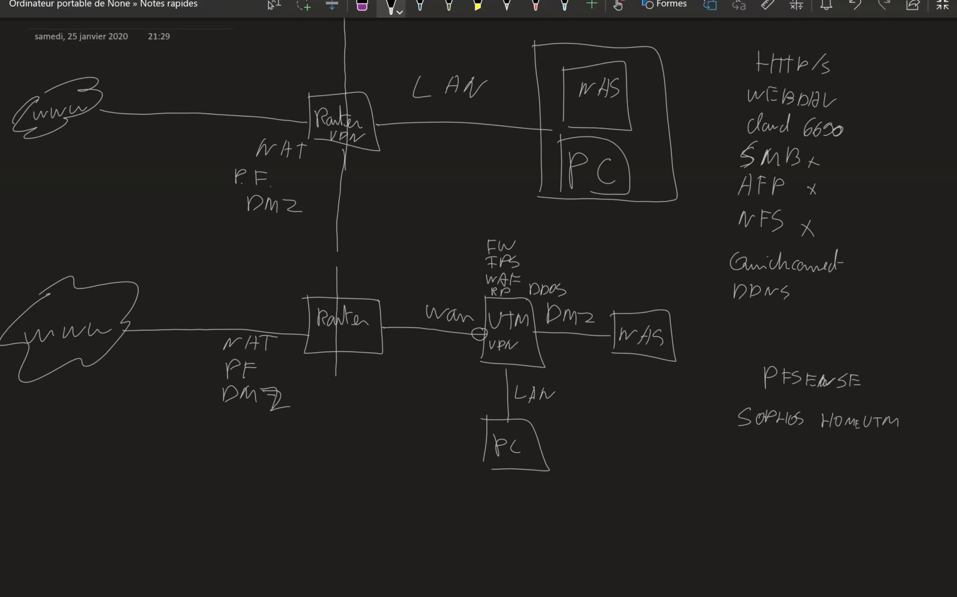
left_click_drag(820, 438, 827, 454)
mouse_move(828, 438)
left_mouse_down()
mouse_move(821, 447)
mouse_move(861, 455)
mouse_move(871, 440)
left_mouse_up()
left_click_drag(874, 443, 889, 444)
left_click_drag(768, 435, 762, 443)
left_click_drag(773, 435, 767, 446)
- Handwrite "WEB control" beside FW and "APP control" beside IPS above the UTM box
left_click_drag(540, 241, 553, 241)
left_click_drag(556, 241, 611, 250)
mouse_move(538, 264)
left_mouse_down()
mouse_move(544, 255)
mouse_move(579, 265)
mouse_move(608, 256)
left_mouse_up()
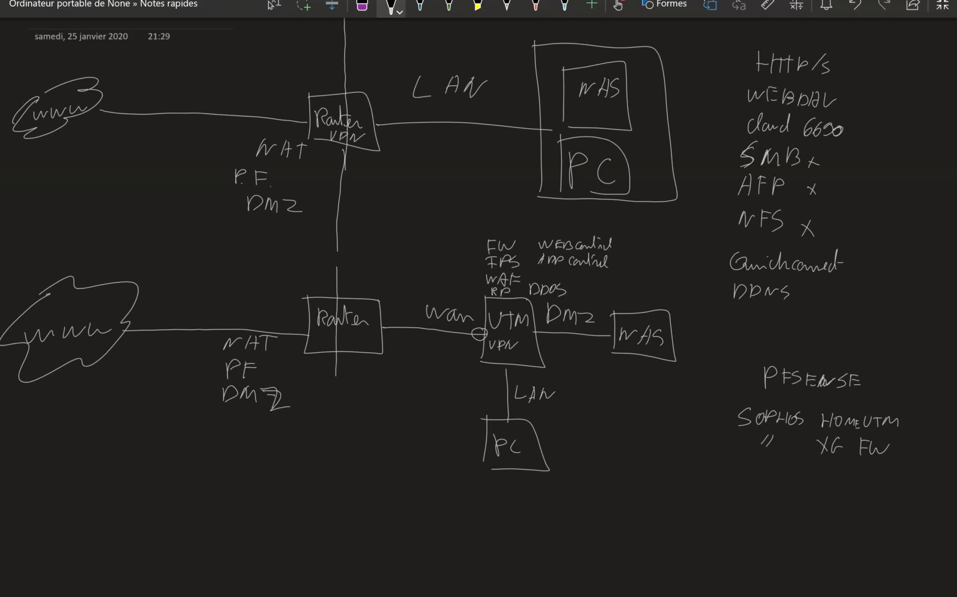